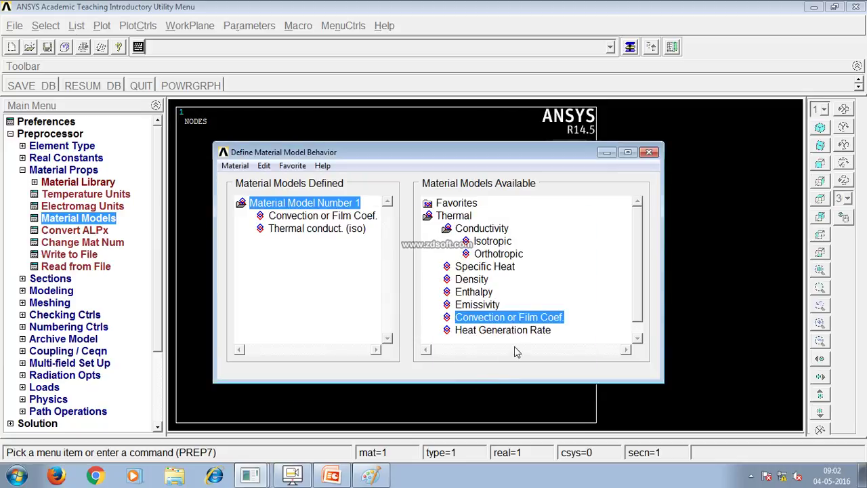
- Add material model 2 and give it an isotropic thermal conductivity KXX of 2
{"action": "left_click", "coordinate": [235, 165]}
{"action": "left_click", "coordinate": [246, 178]}
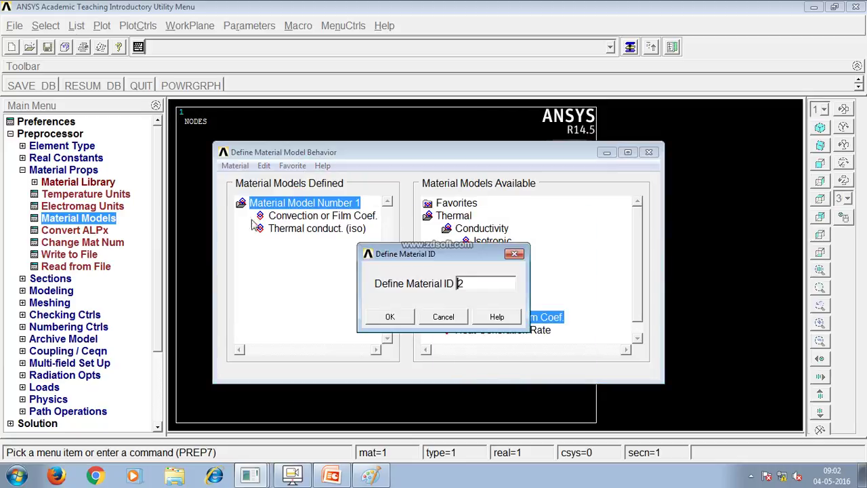
{"action": "left_click", "coordinate": [393, 317]}
{"action": "double_click", "coordinate": [503, 245]}
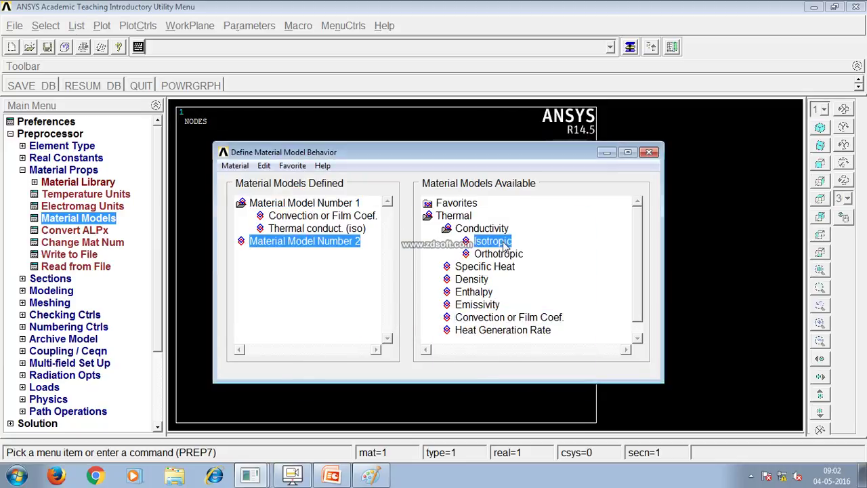
{"action": "type", "text": "2"}
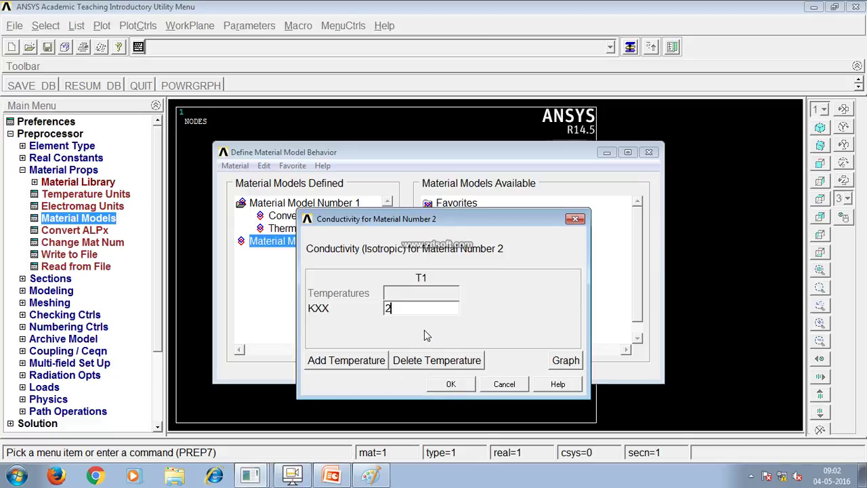
{"action": "left_click", "coordinate": [450, 384]}
- Add material model 3 with an isotropic thermal conductivity KXX of 50 and finish the material definitions
{"action": "left_click", "coordinate": [234, 166]}
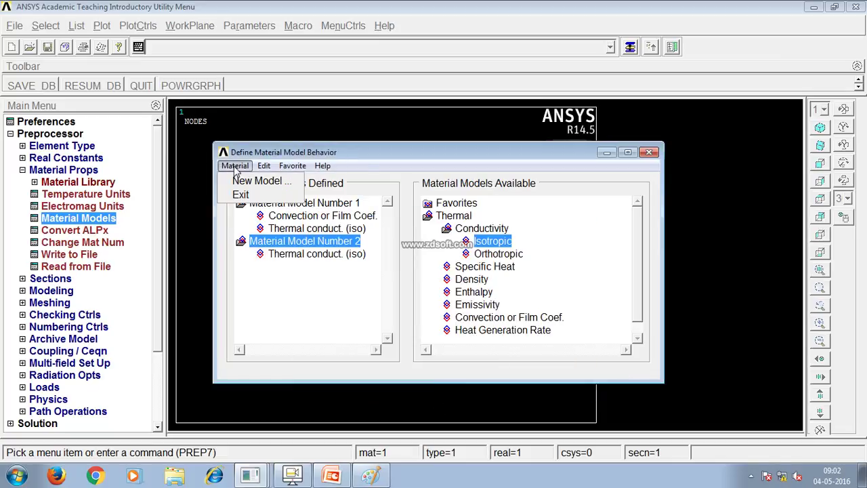
{"action": "left_click", "coordinate": [271, 181]}
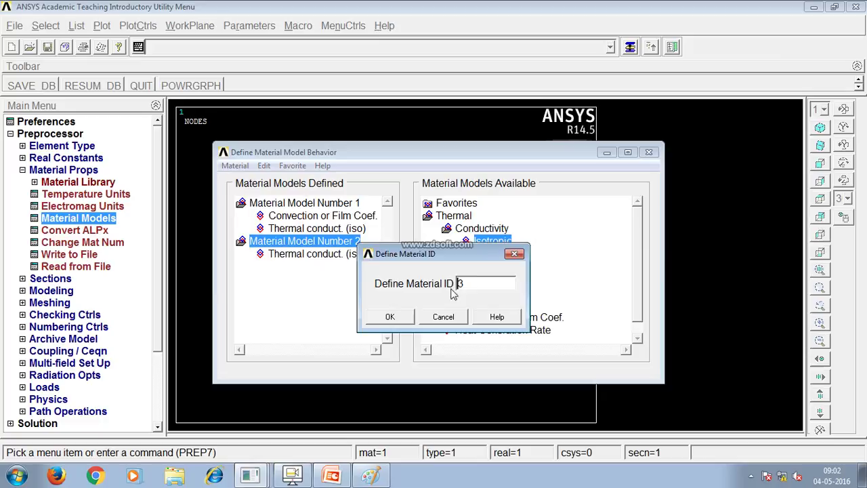
{"action": "left_click", "coordinate": [405, 315]}
{"action": "double_click", "coordinate": [503, 244]}
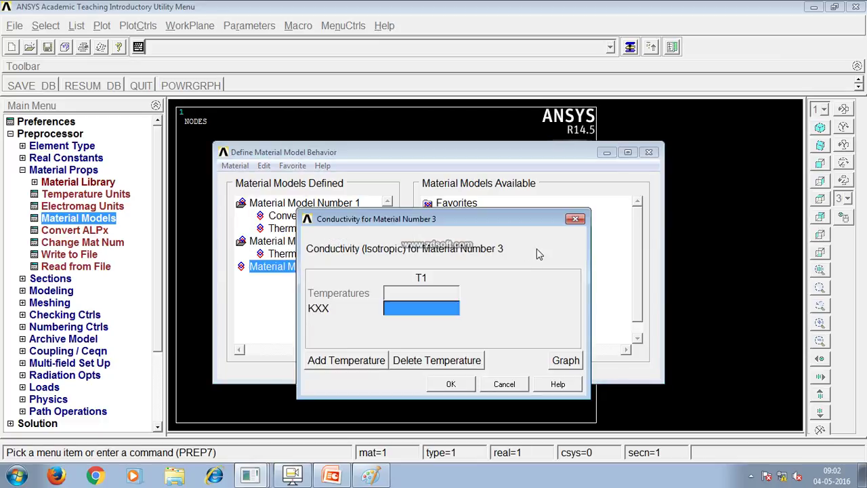
{"action": "type", "text": "50"}
{"action": "left_click", "coordinate": [450, 383]}
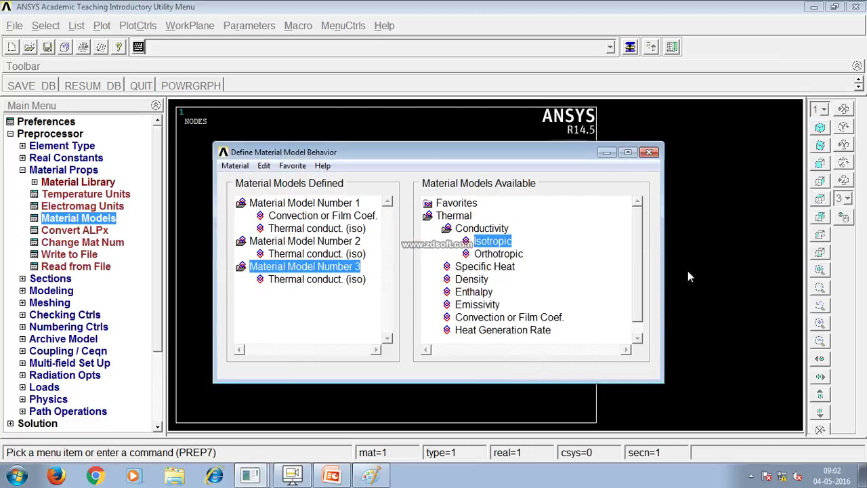
{"action": "left_click", "coordinate": [650, 152]}
{"action": "left_click", "coordinate": [23, 170]}
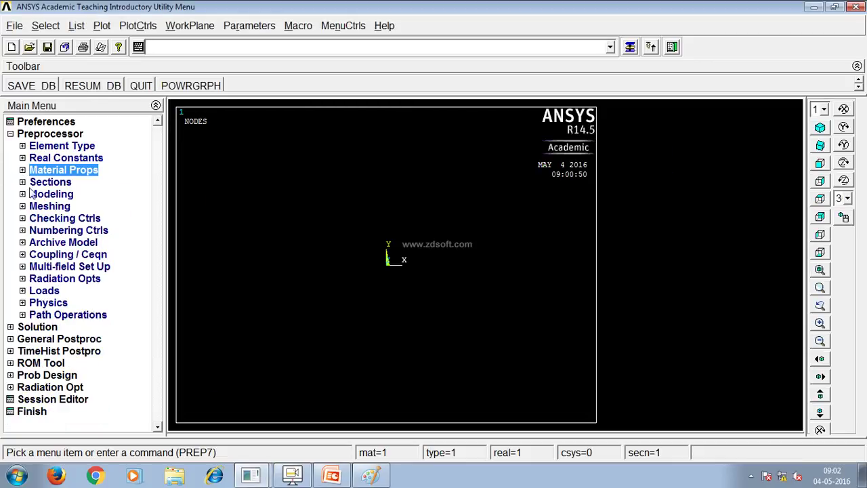
- Create a rectangular area by dimensions from the origin, 0.3 wide in X and 0.5 high in Y
{"action": "left_click", "coordinate": [52, 196]}
{"action": "left_click", "coordinate": [54, 207]}
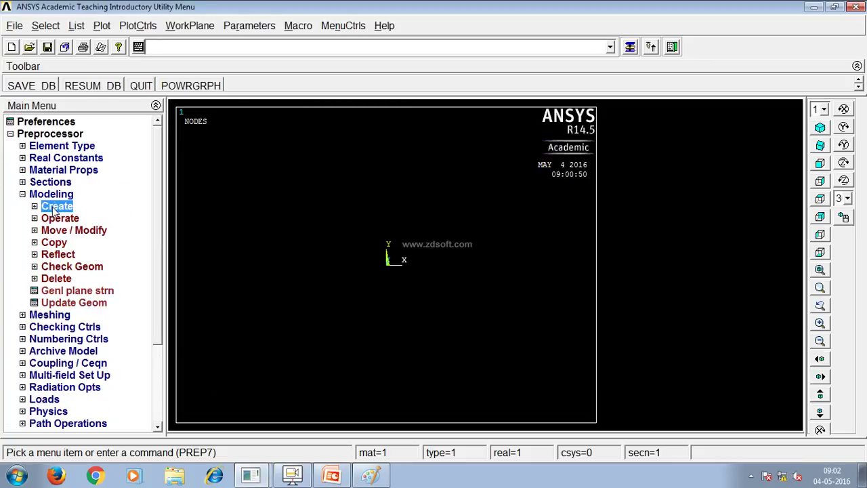
{"action": "left_click", "coordinate": [70, 243]}
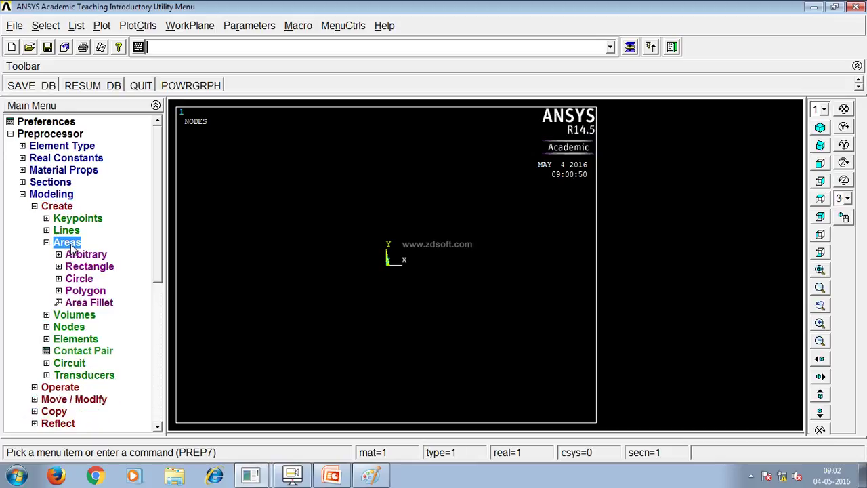
{"action": "left_click", "coordinate": [92, 269]}
{"action": "left_click", "coordinate": [100, 302]}
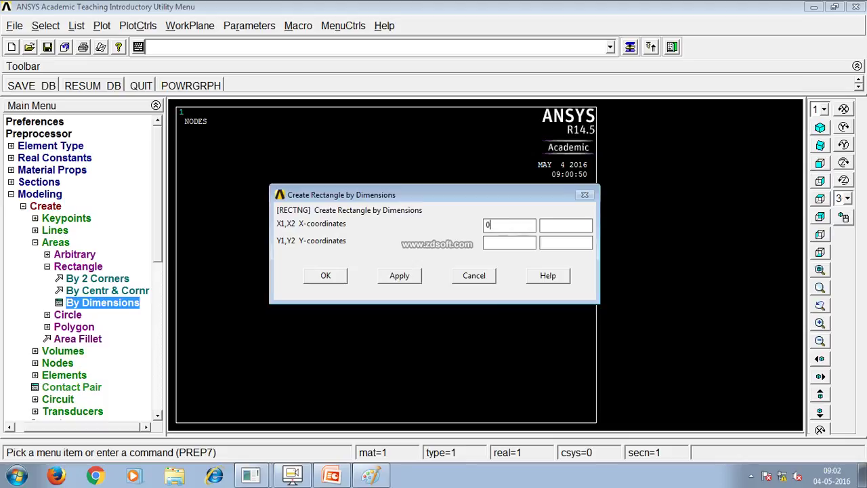
{"action": "left_click", "coordinate": [493, 245]}
{"action": "left_click", "coordinate": [398, 276]}
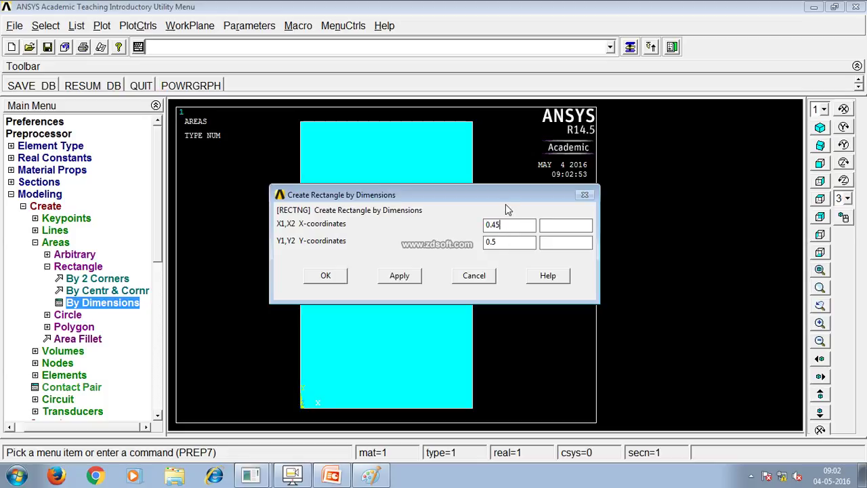
- Create two more adjoining rectangles with Y 0.5, one spanning X 0.3 to 0.45 and the other reaching X 0.6
{"action": "type", "text": "0.3"}
{"action": "left_click", "coordinate": [400, 276]}
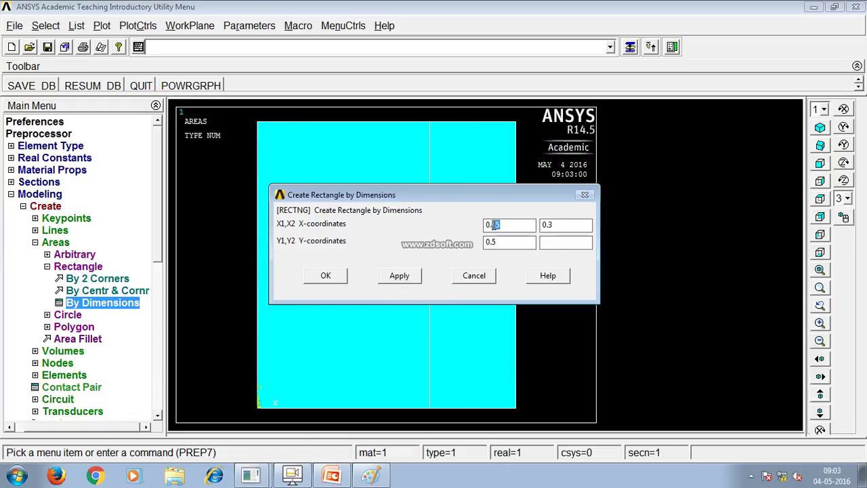
{"action": "type", "text": "6"}
{"action": "left_click", "coordinate": [326, 276]}
{"action": "left_click", "coordinate": [47, 266]}
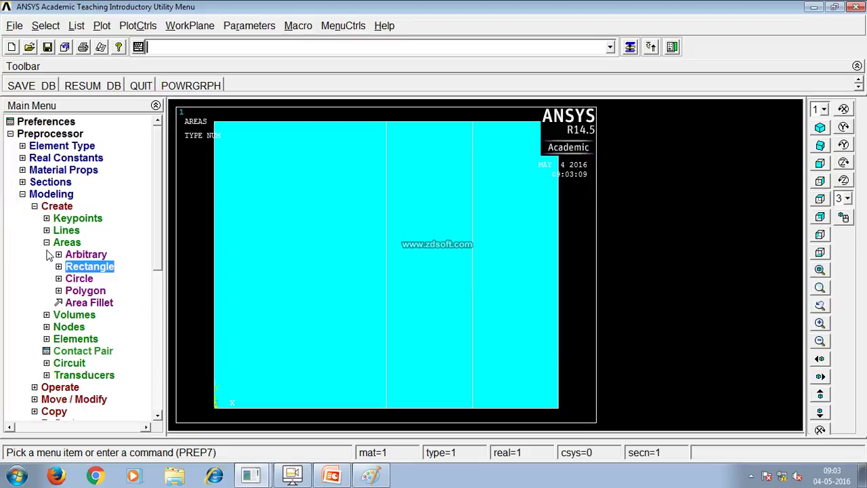
{"action": "left_click", "coordinate": [46, 243]}
{"action": "left_click", "coordinate": [37, 208]}
- Glue the three rectangular areas together with the Boolean Glue operation
{"action": "left_click", "coordinate": [56, 220]}
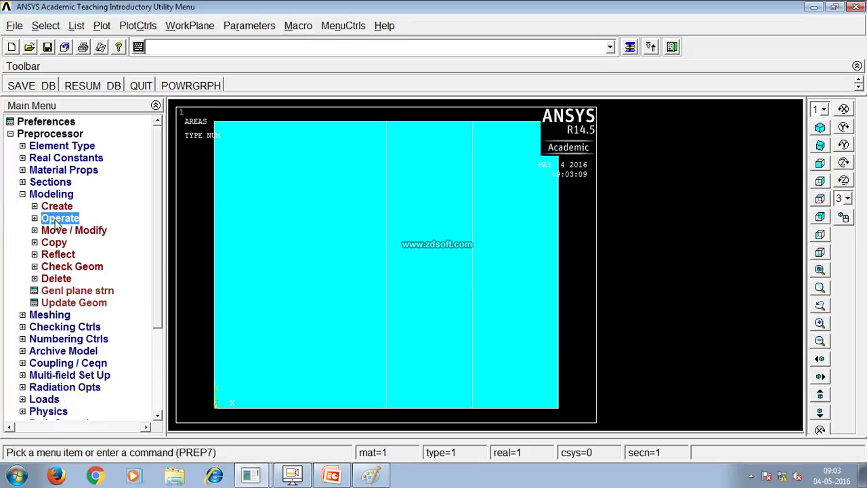
{"action": "left_click", "coordinate": [71, 256]}
{"action": "left_click", "coordinate": [80, 315]}
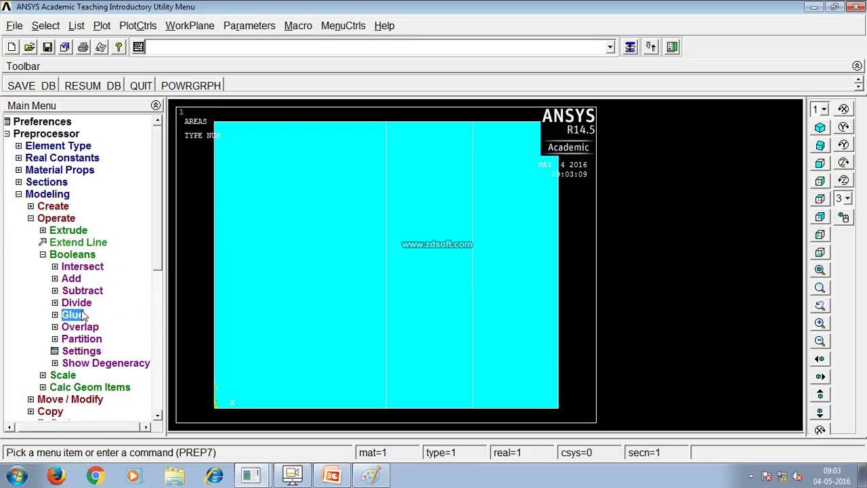
{"action": "left_click", "coordinate": [79, 340]}
{"action": "left_click", "coordinate": [302, 356]}
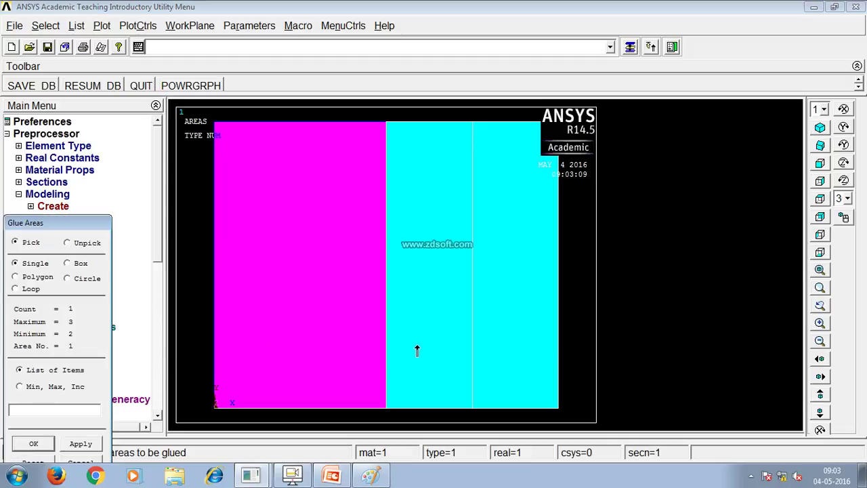
{"action": "left_click", "coordinate": [417, 350]}
{"action": "left_click", "coordinate": [496, 353]}
{"action": "left_click", "coordinate": [33, 443]}
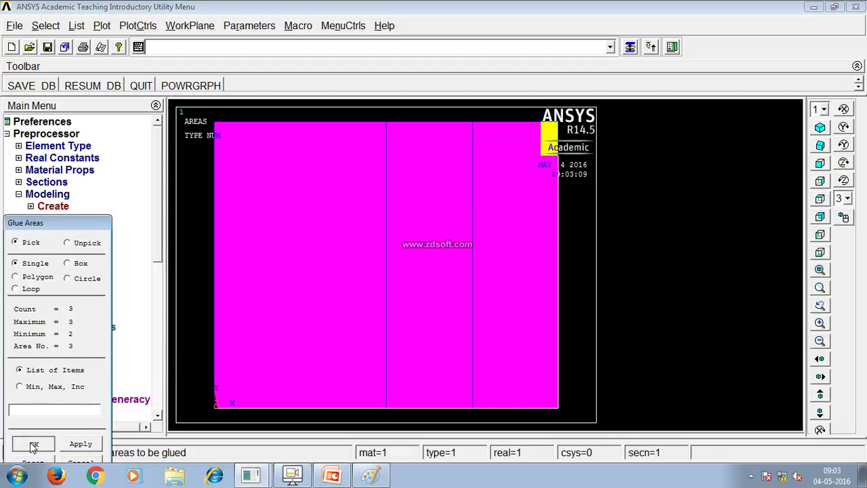
{"action": "left_click", "coordinate": [42, 254]}
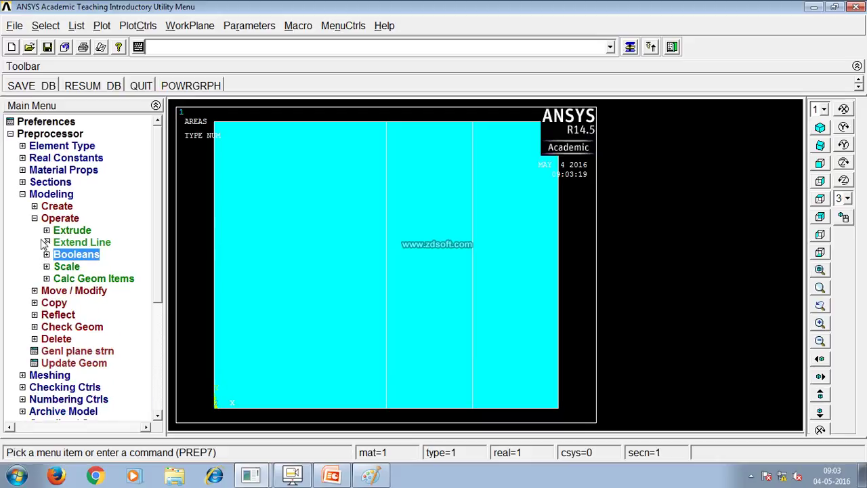
{"action": "left_click", "coordinate": [32, 219]}
{"action": "left_click", "coordinate": [24, 196]}
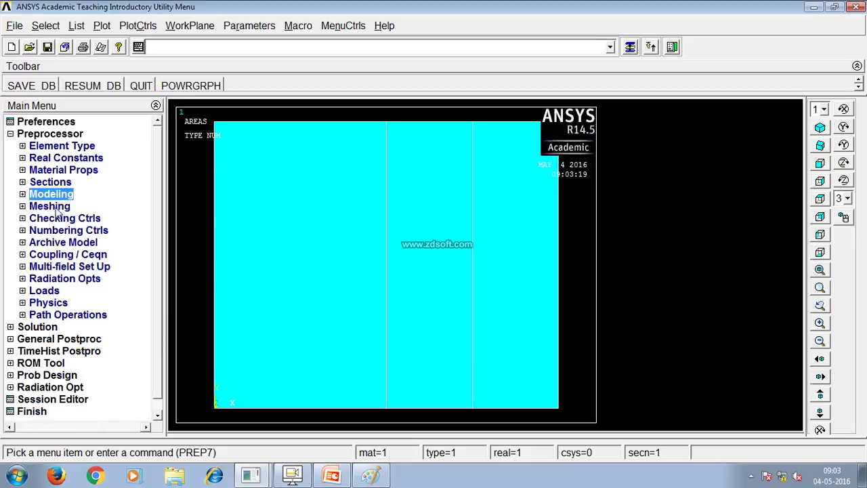
- Confirm the default meshing attributes with element type 1 PLANE55 and material number 1
{"action": "left_click", "coordinate": [54, 208]}
{"action": "left_click", "coordinate": [82, 232]}
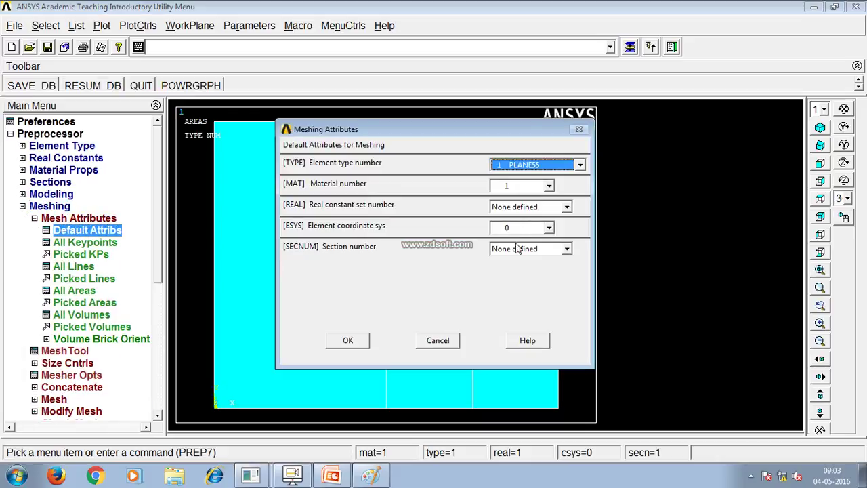
{"action": "left_click", "coordinate": [346, 341]}
- Enable Smart Size in the MeshTool and set its level to 1, the finest setting
{"action": "left_click", "coordinate": [54, 352]}
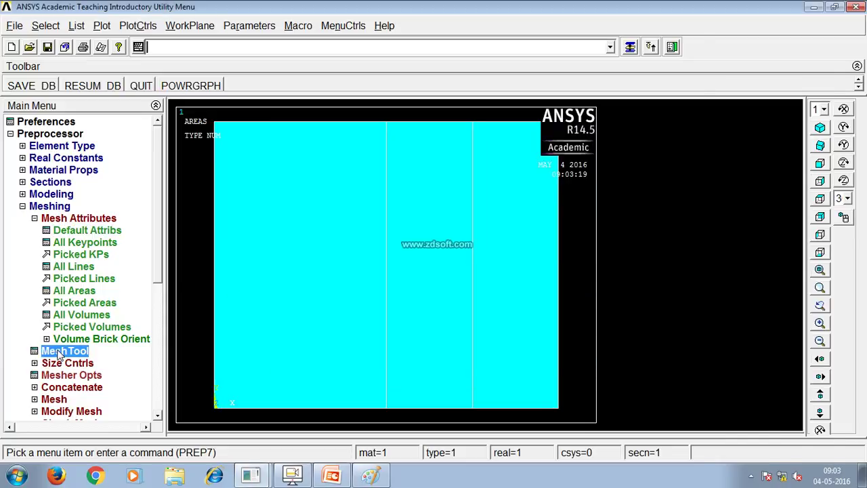
{"action": "left_click", "coordinate": [715, 109]}
{"action": "left_click", "coordinate": [713, 123]}
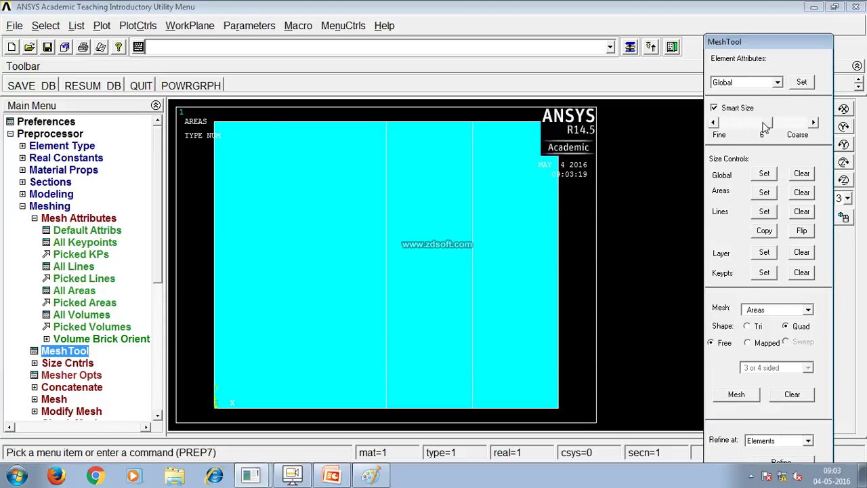
{"action": "left_click", "coordinate": [713, 123]}
{"action": "left_click", "coordinate": [713, 122]}
{"action": "left_click", "coordinate": [713, 123]}
{"action": "left_click", "coordinate": [713, 122]}
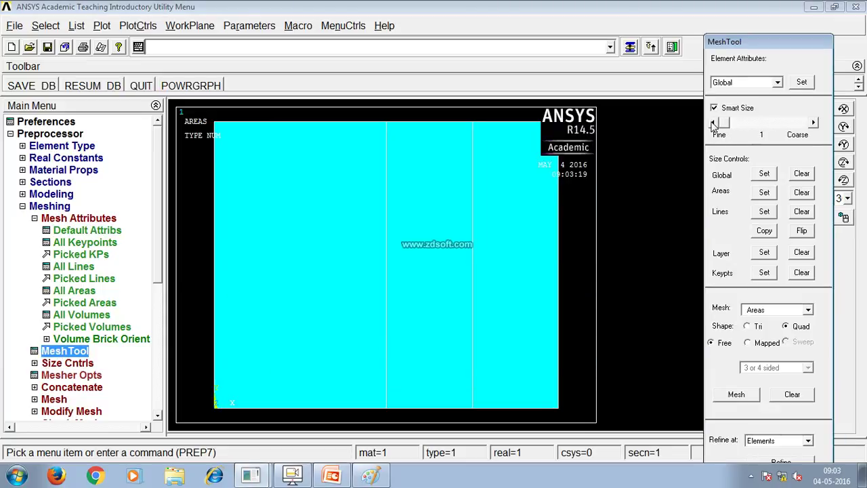
- Mesh the leftmost, widest area of the model
{"action": "left_click", "coordinate": [736, 394]}
{"action": "left_click", "coordinate": [325, 264]}
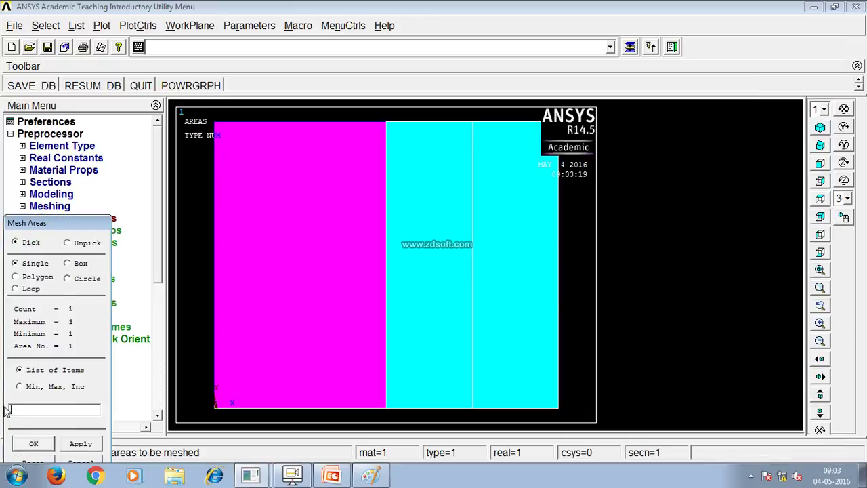
{"action": "left_click", "coordinate": [34, 443]}
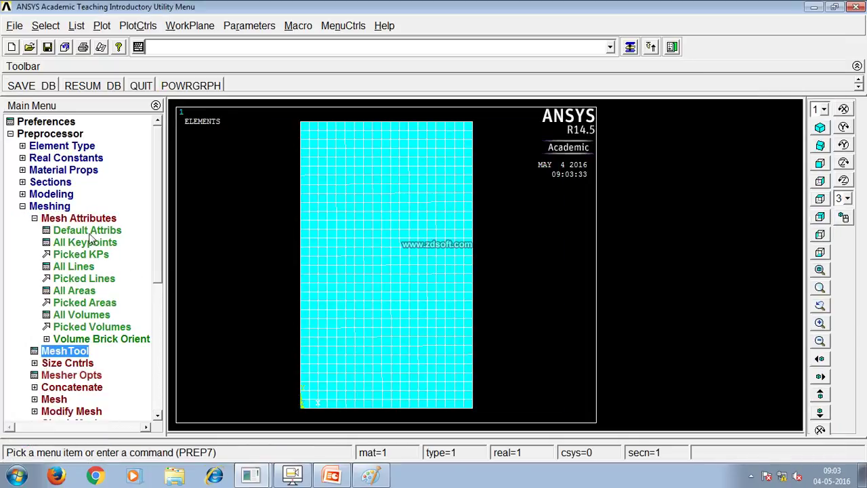
- Set the default meshing attributes to material number 2
{"action": "left_click", "coordinate": [88, 231]}
{"action": "left_click", "coordinate": [549, 186]}
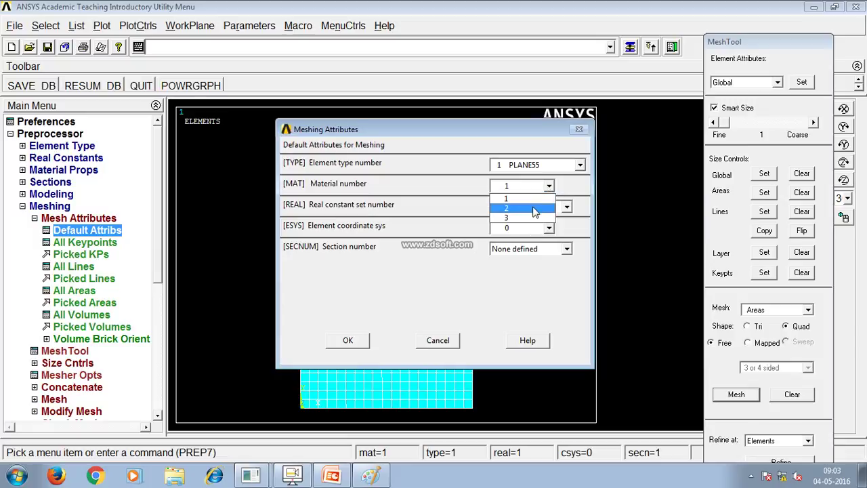
{"action": "left_click", "coordinate": [535, 208]}
{"action": "left_click", "coordinate": [348, 340]}
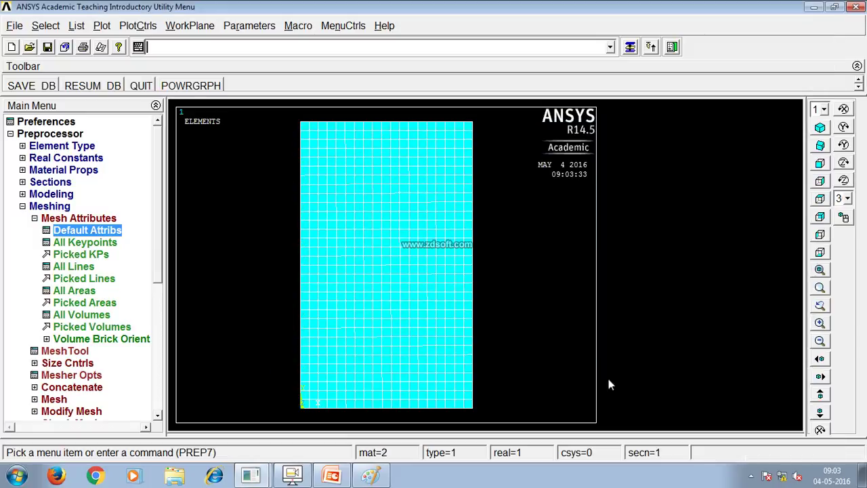
- Mesh the middle area, directly beside the already meshed one
{"action": "left_click", "coordinate": [72, 352]}
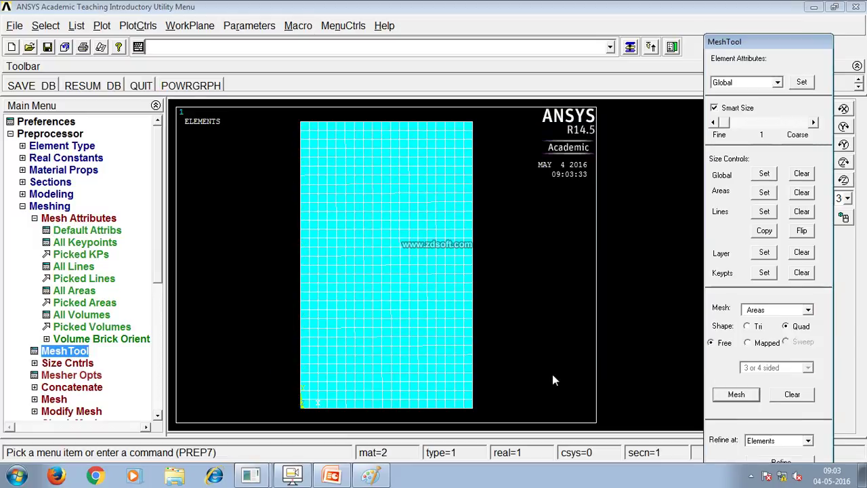
{"action": "left_click", "coordinate": [738, 396]}
{"action": "left_click", "coordinate": [495, 288]}
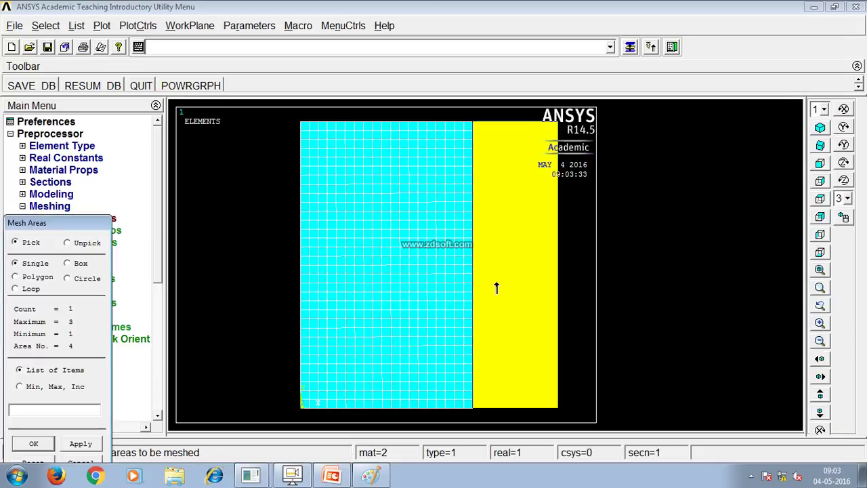
{"action": "left_click", "coordinate": [31, 443]}
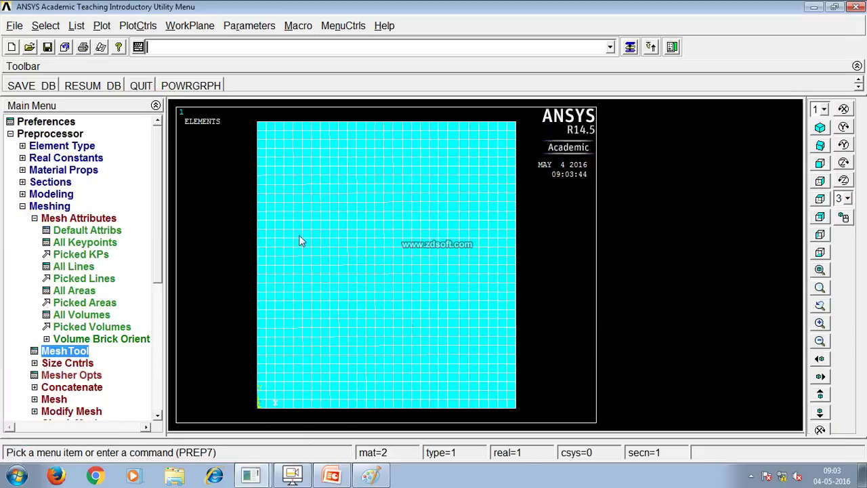
- Set the default meshing attributes to material number 3
{"action": "left_click", "coordinate": [87, 230]}
{"action": "left_click", "coordinate": [549, 186]}
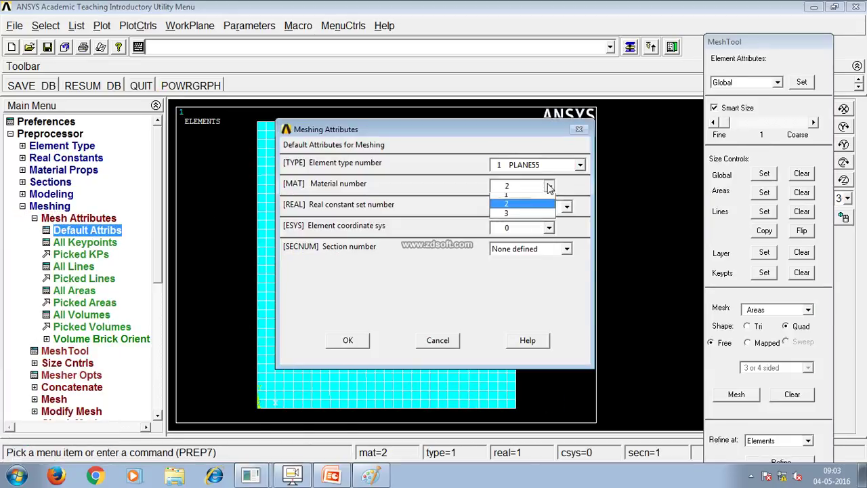
{"action": "left_click", "coordinate": [521, 214]}
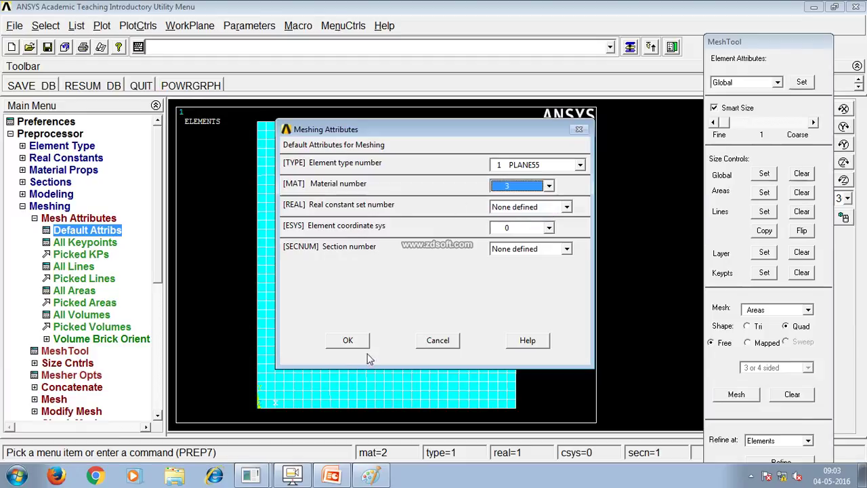
{"action": "left_click", "coordinate": [347, 340]}
- Mesh the remaining rightmost area of the wall with material number 3
{"action": "left_click", "coordinate": [49, 352]}
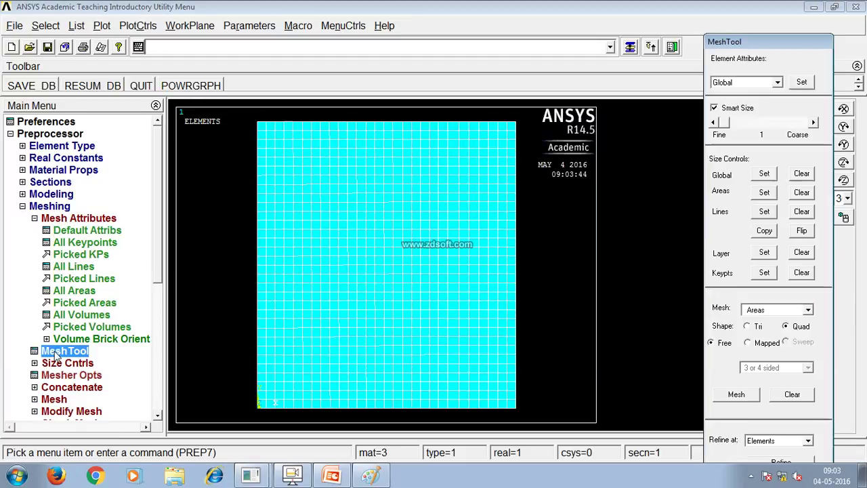
{"action": "left_click", "coordinate": [736, 395]}
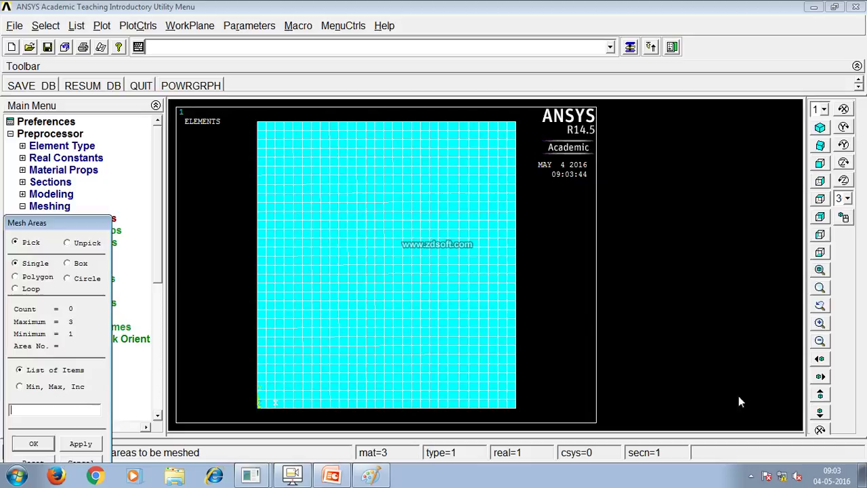
{"action": "left_click", "coordinate": [533, 316]}
{"action": "left_click", "coordinate": [33, 443]}
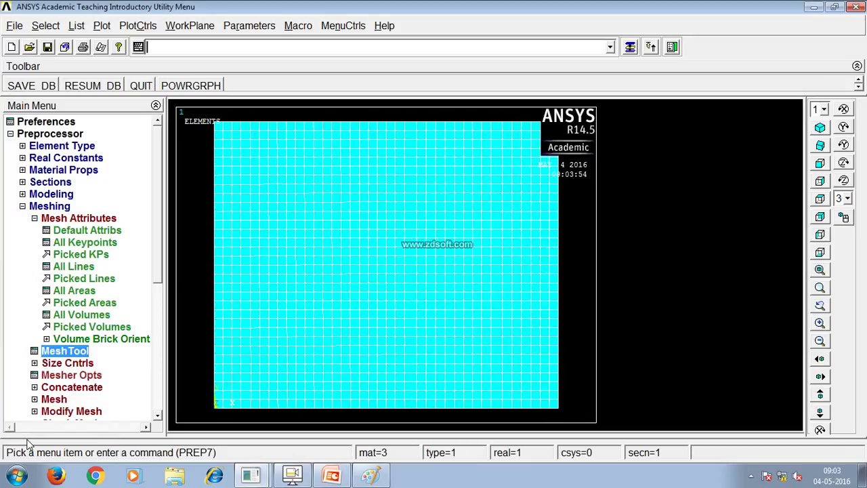
- Start a thermal convection load on lines and choose the wall's left outer edge as its target
{"action": "left_click", "coordinate": [35, 218]}
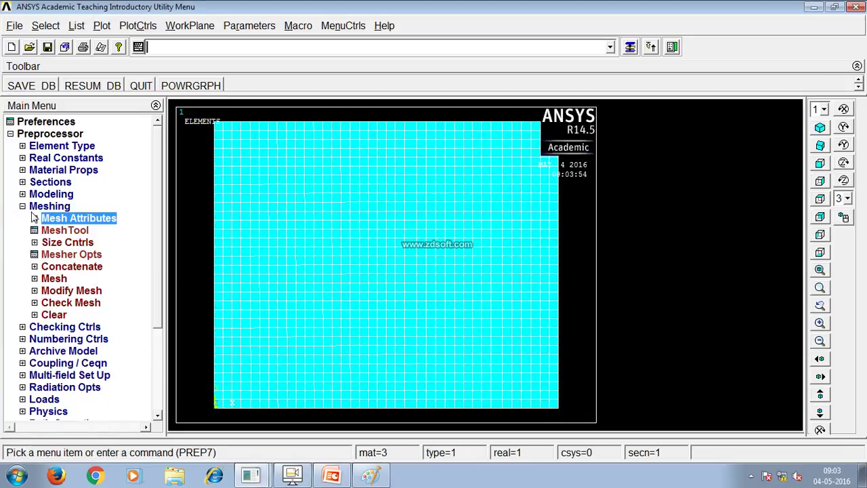
{"action": "left_click", "coordinate": [22, 206]}
{"action": "left_click", "coordinate": [50, 291]}
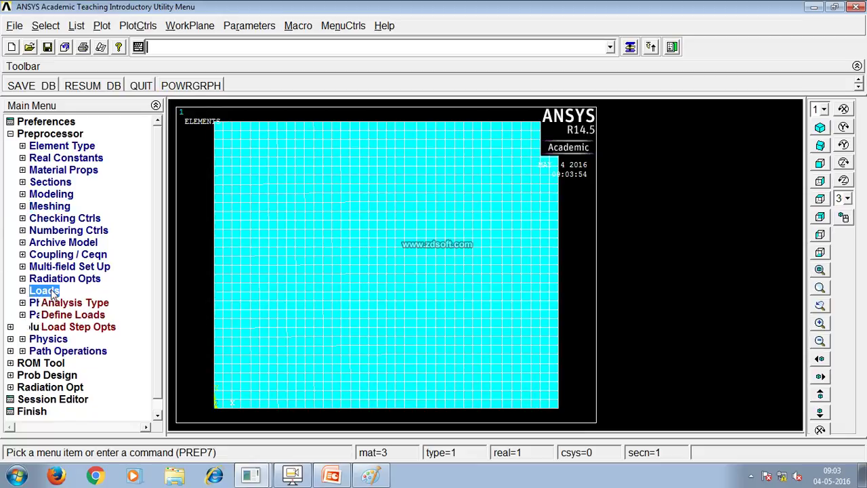
{"action": "left_click", "coordinate": [69, 314]}
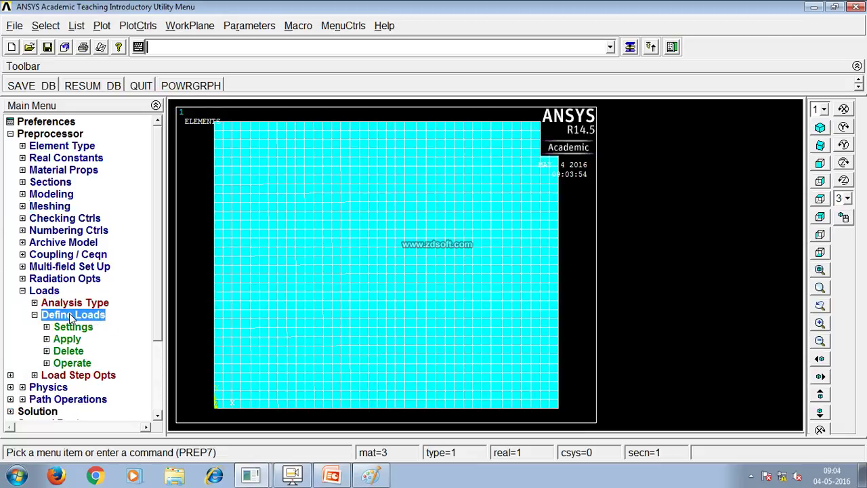
{"action": "left_click", "coordinate": [66, 338]}
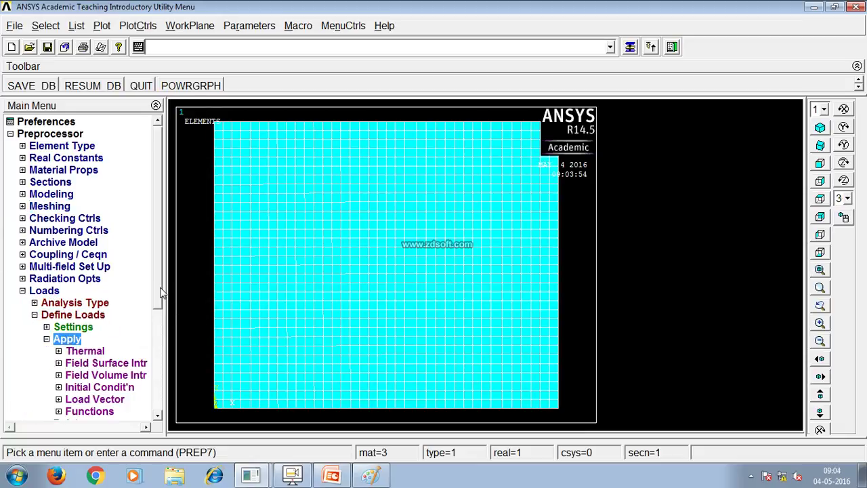
{"action": "scroll", "coordinate": [158, 305], "scroll_direction": "down", "scroll_amount": 3}
{"action": "left_click", "coordinate": [100, 268]}
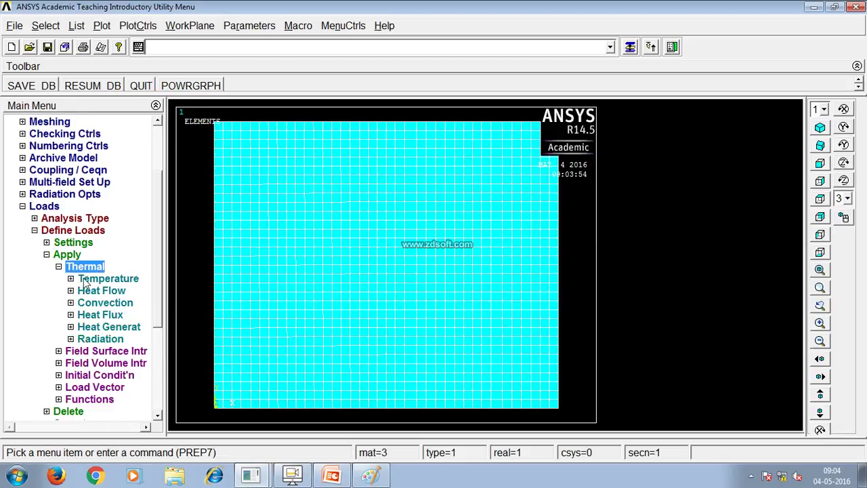
{"action": "left_click", "coordinate": [113, 303]}
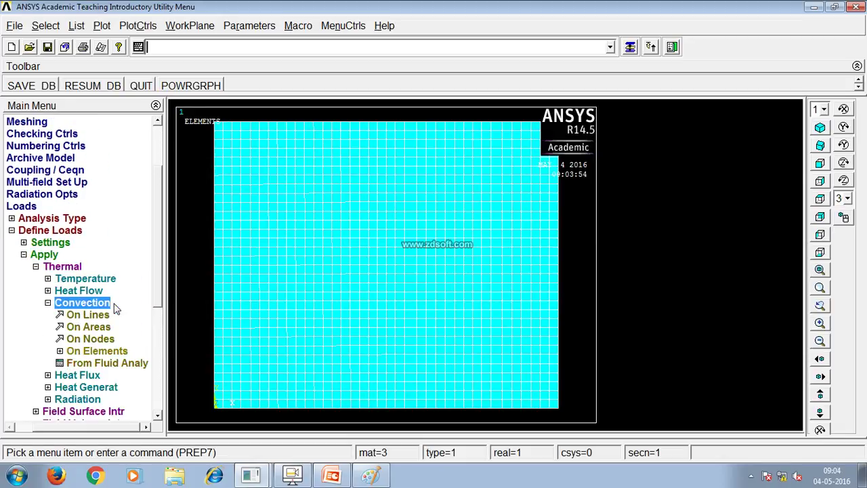
{"action": "left_click", "coordinate": [88, 316]}
{"action": "left_click", "coordinate": [193, 326]}
{"action": "left_click", "coordinate": [24, 445]}
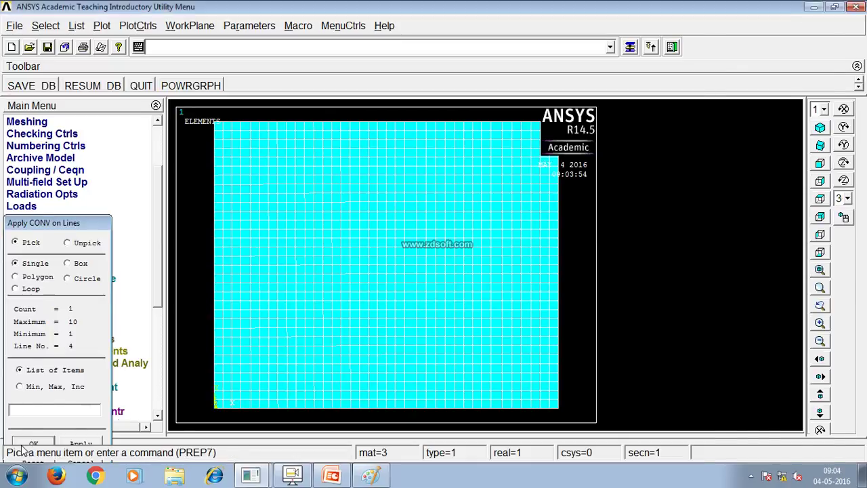
- Check the problem slide in PowerPoint and apply the left-edge convection with film coefficient 25 and bulk temperature 800
{"action": "left_click", "coordinate": [497, 151]}
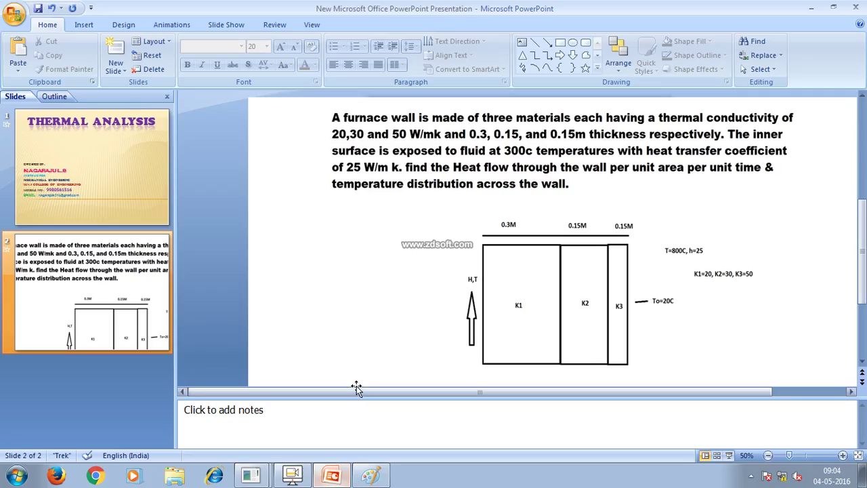
{"action": "left_click", "coordinate": [331, 476]}
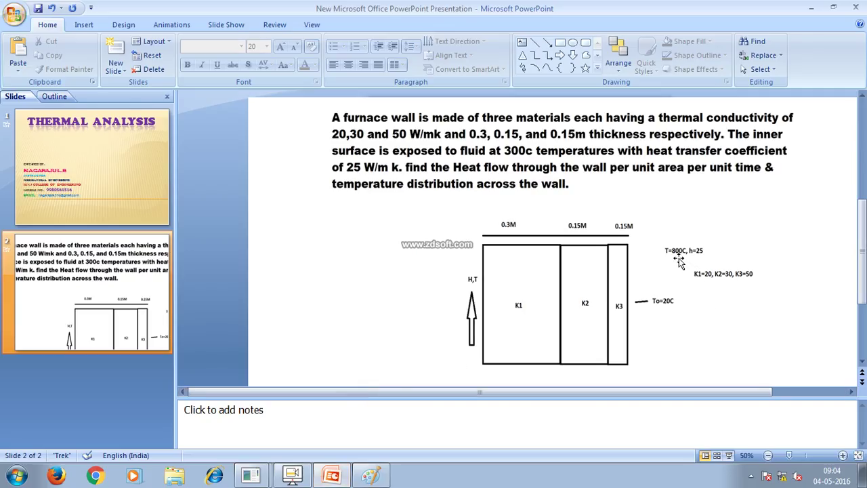
{"action": "left_click", "coordinate": [813, 9]}
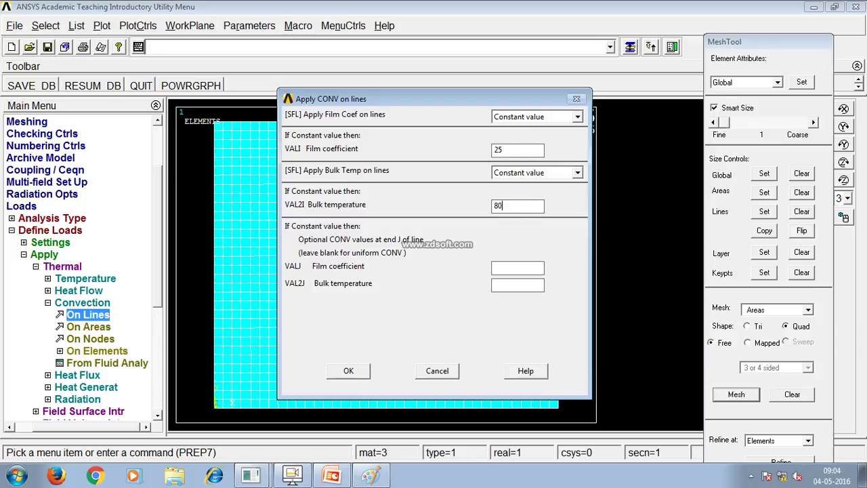
{"action": "left_click", "coordinate": [351, 371]}
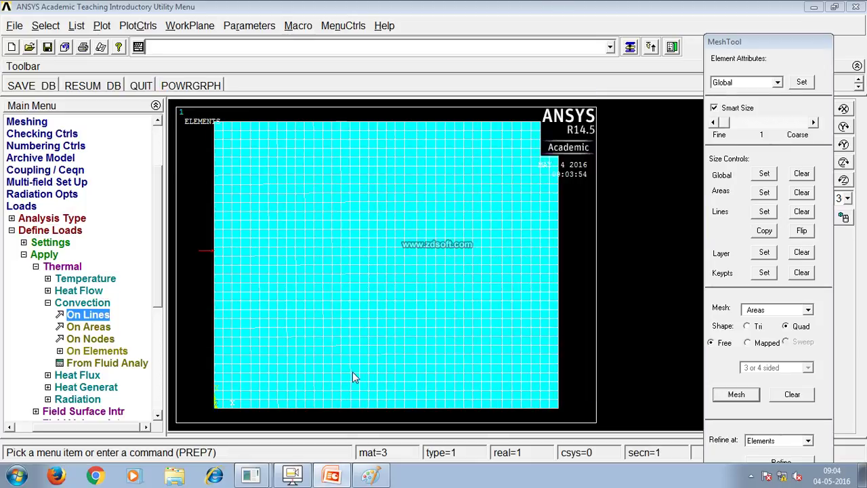
- Apply a constant TEMP load of 20 to the wall's right outer edge line
{"action": "left_click", "coordinate": [47, 303]}
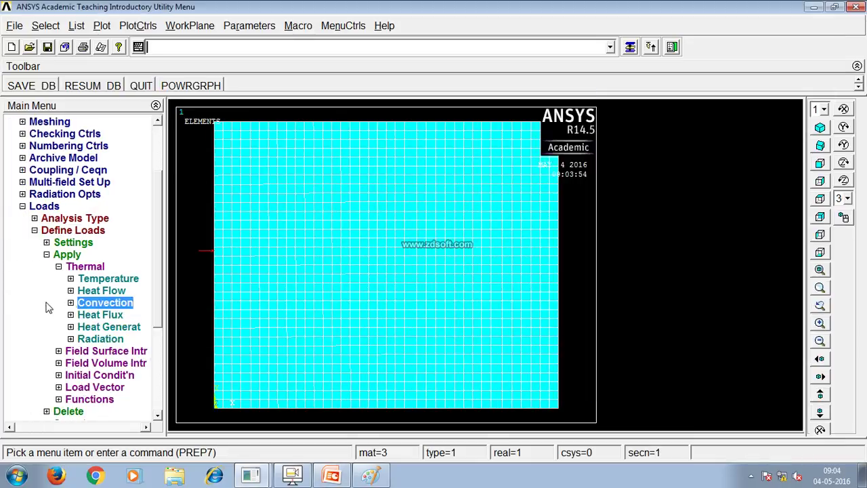
{"action": "left_click", "coordinate": [112, 278]}
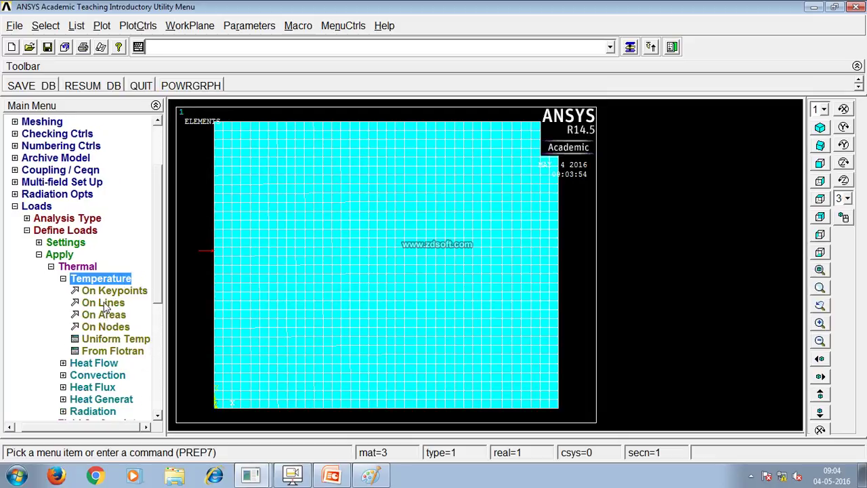
{"action": "left_click", "coordinate": [103, 302]}
{"action": "left_click", "coordinate": [577, 327]}
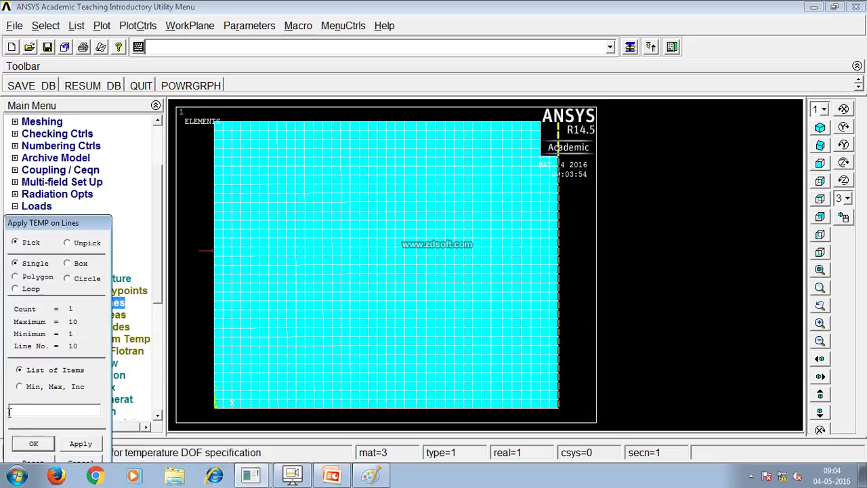
{"action": "left_click", "coordinate": [27, 442]}
{"action": "left_click", "coordinate": [493, 162]}
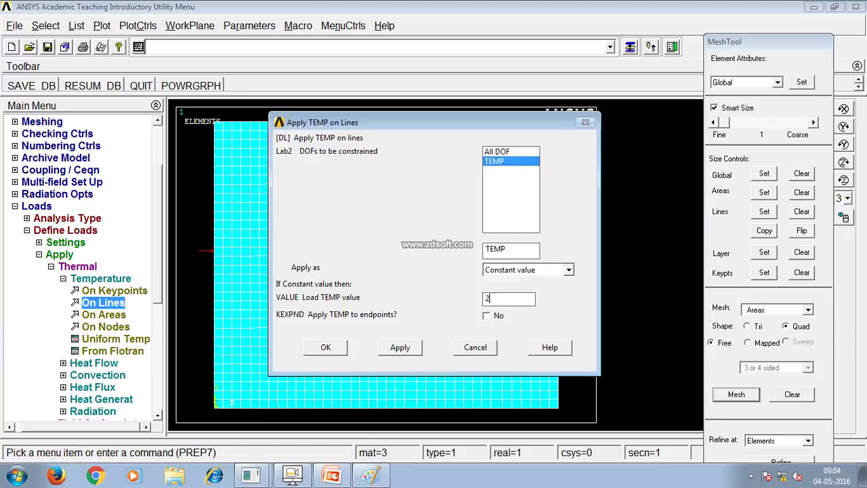
{"action": "left_click", "coordinate": [326, 347]}
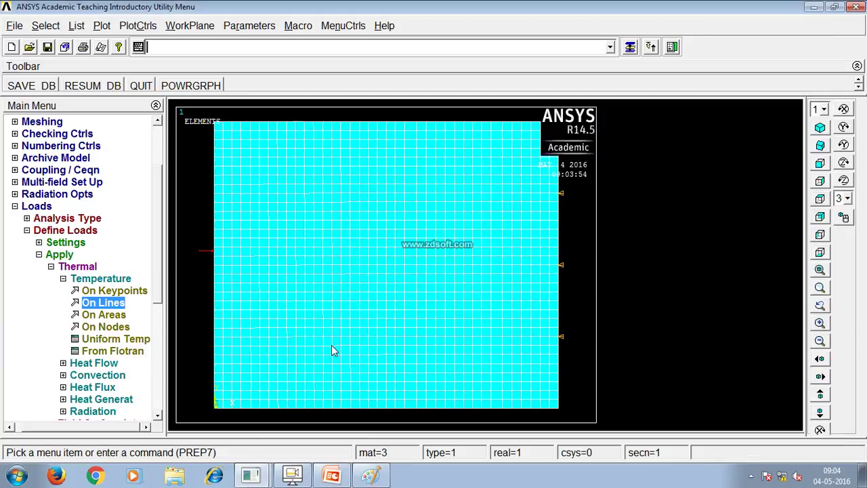
- Solve the current load step and close the solution status listing
{"action": "left_click", "coordinate": [63, 279]}
{"action": "left_click", "coordinate": [59, 267]}
{"action": "left_click", "coordinate": [47, 254]}
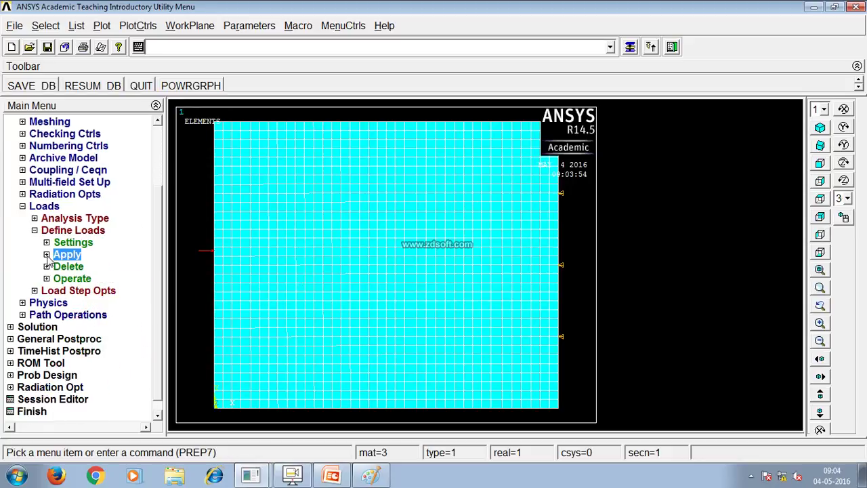
{"action": "left_click", "coordinate": [35, 231]}
{"action": "left_click", "coordinate": [22, 244]}
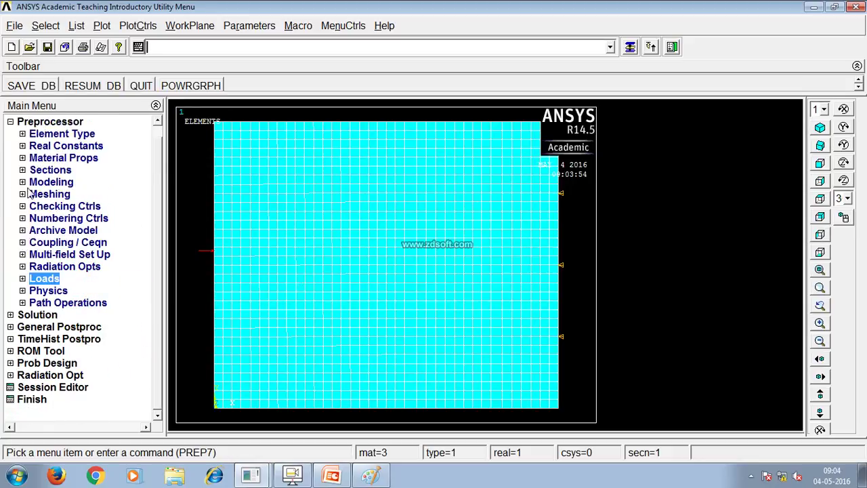
{"action": "left_click", "coordinate": [11, 122]}
{"action": "left_click", "coordinate": [42, 151]}
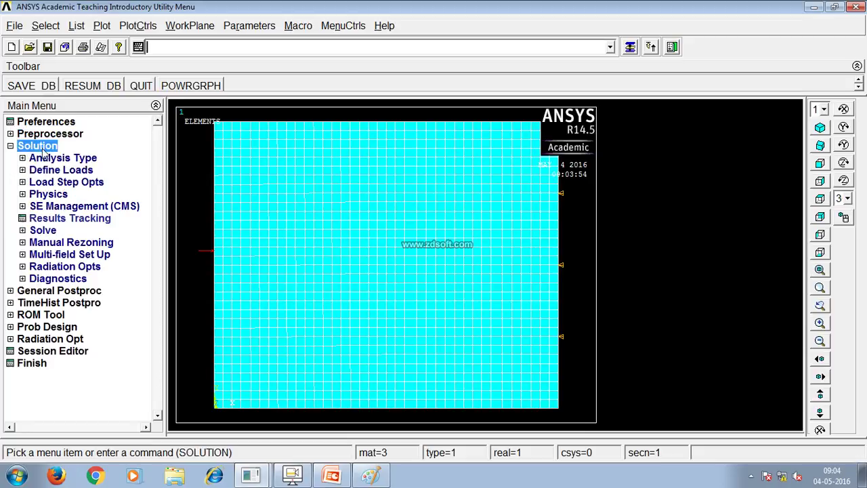
{"action": "left_click", "coordinate": [48, 230]}
{"action": "left_click", "coordinate": [59, 243]}
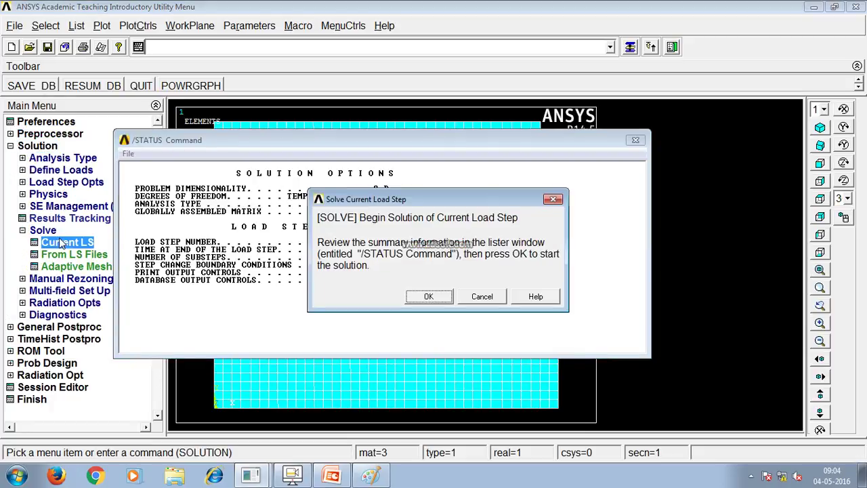
{"action": "left_click", "coordinate": [428, 294]}
{"action": "left_click", "coordinate": [189, 95]}
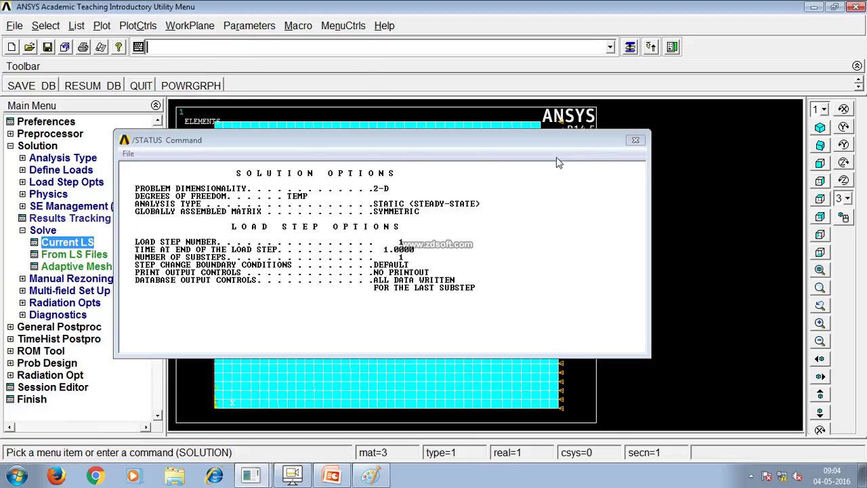
{"action": "left_click", "coordinate": [635, 140]}
- Plot the nodal temperature from the DOF solution as a contour plot of the wall
{"action": "left_click", "coordinate": [23, 230]}
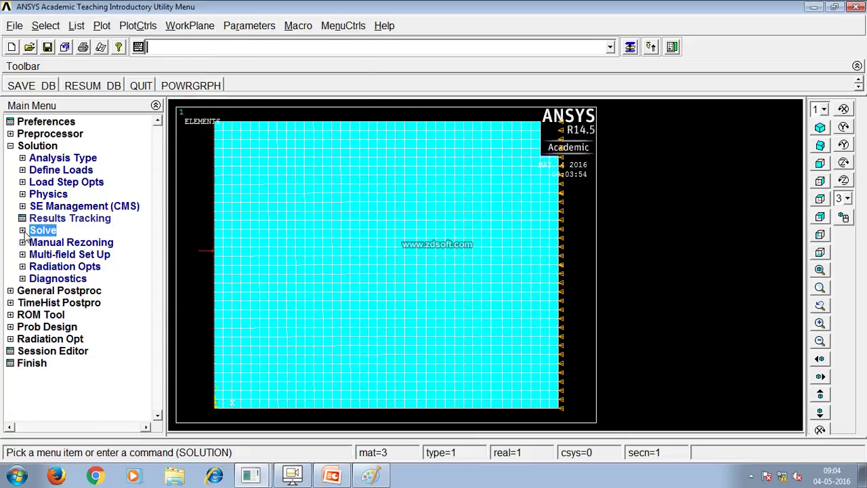
{"action": "left_click", "coordinate": [11, 147]}
{"action": "left_click", "coordinate": [67, 160]}
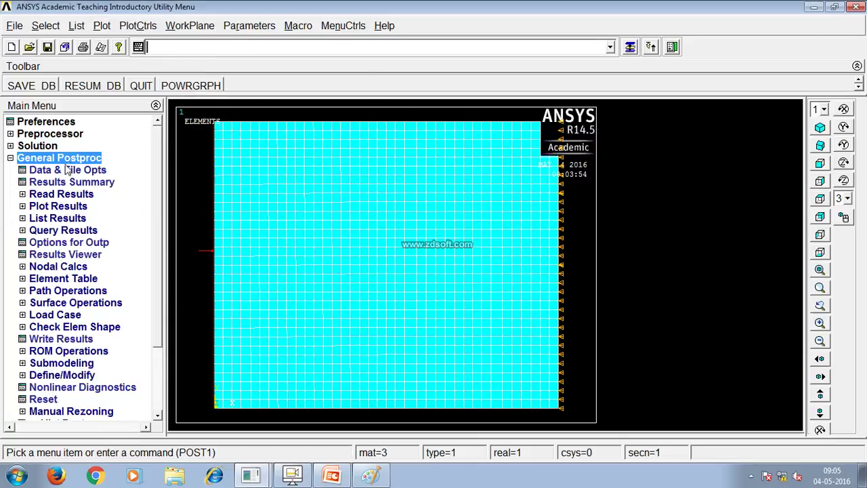
{"action": "left_click", "coordinate": [70, 206]}
{"action": "left_click", "coordinate": [74, 217]}
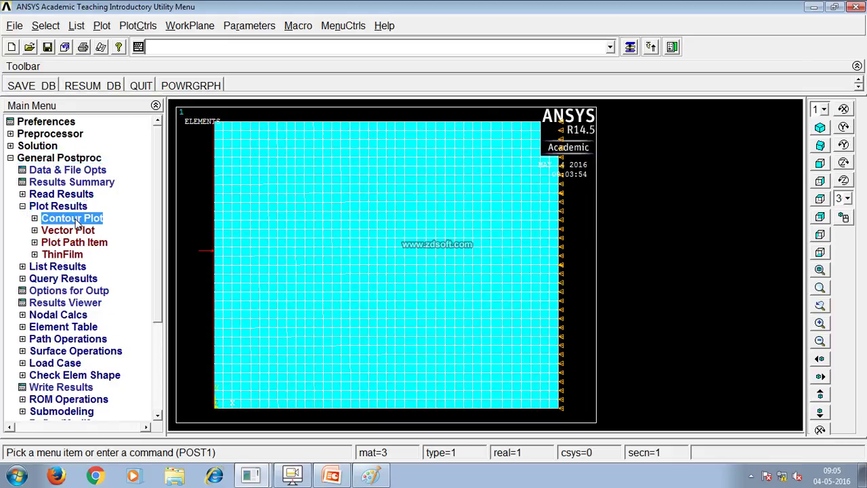
{"action": "left_click", "coordinate": [89, 230]}
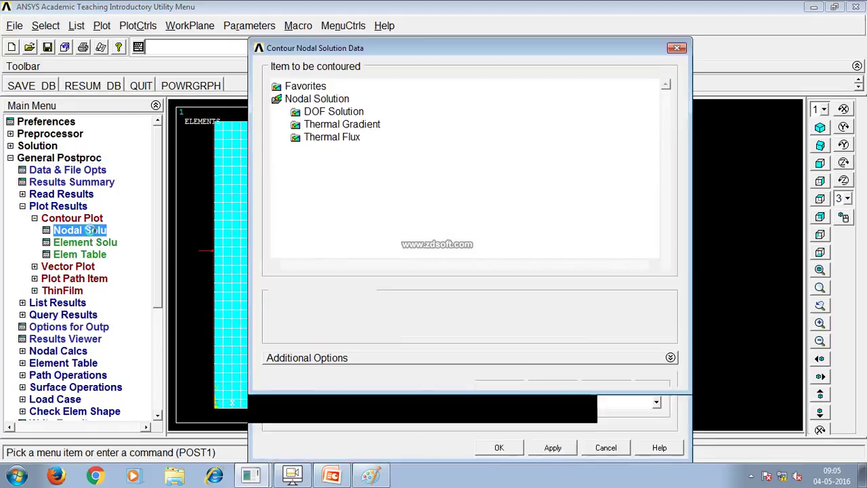
{"action": "left_click", "coordinate": [352, 112]}
{"action": "left_click", "coordinate": [361, 127]}
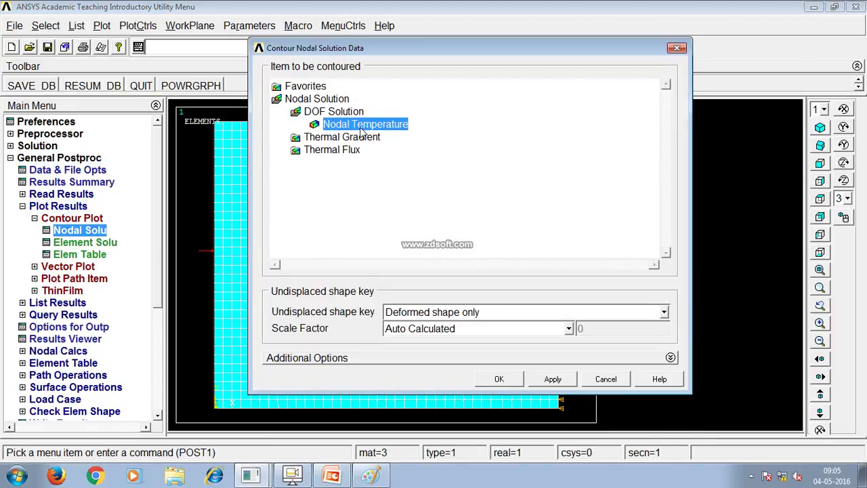
{"action": "left_click", "coordinate": [498, 378]}
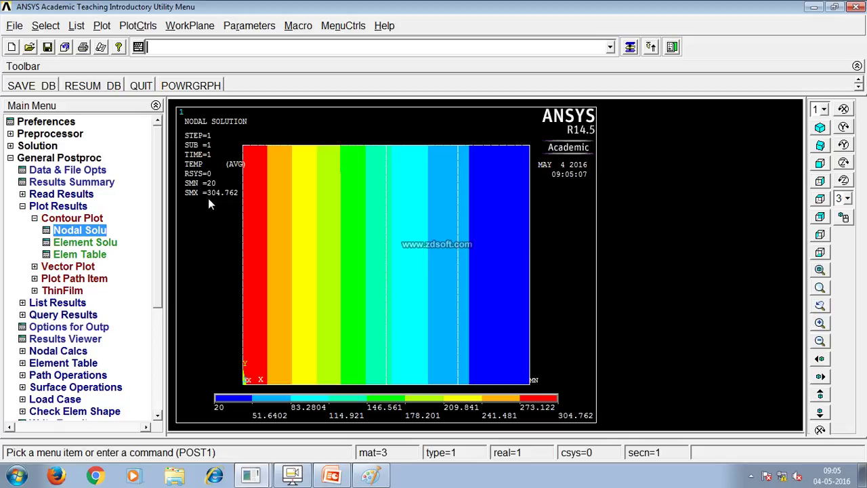
- Animate the deformed results for the DOF solution temperature TEMP with 10 frames and a 0.5-second delay
{"action": "left_click", "coordinate": [137, 25]}
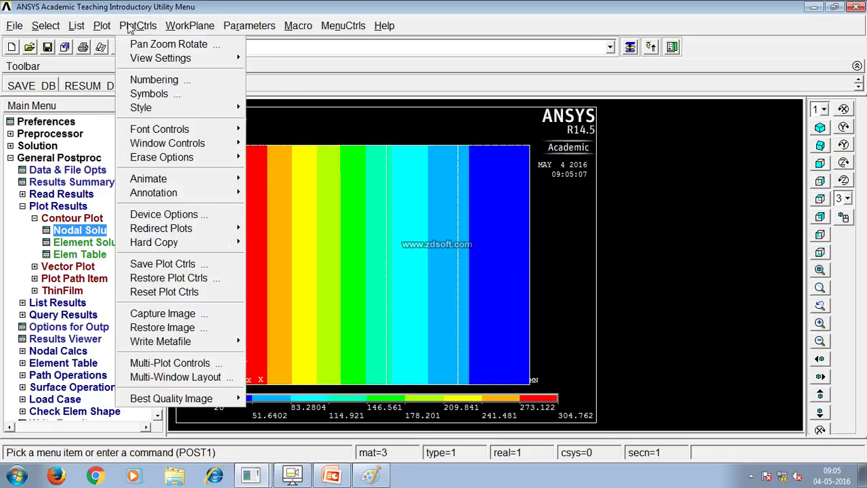
{"action": "mouse_move", "coordinate": [139, 110]}
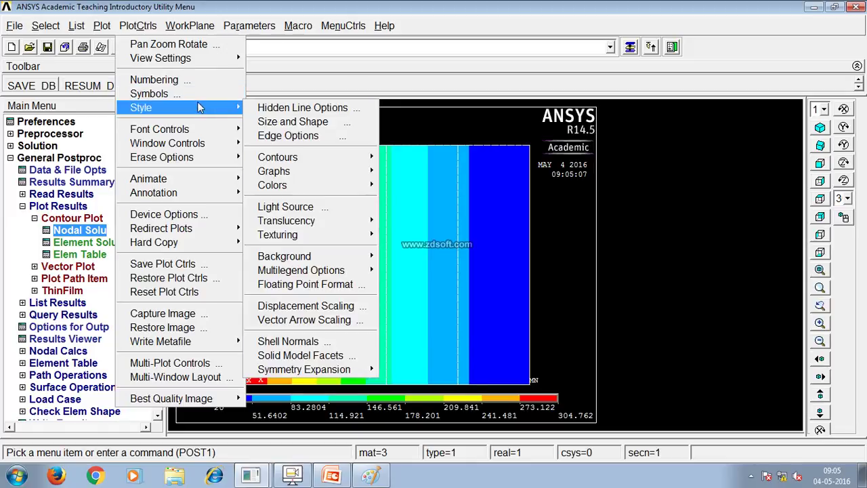
{"action": "mouse_move", "coordinate": [191, 177]}
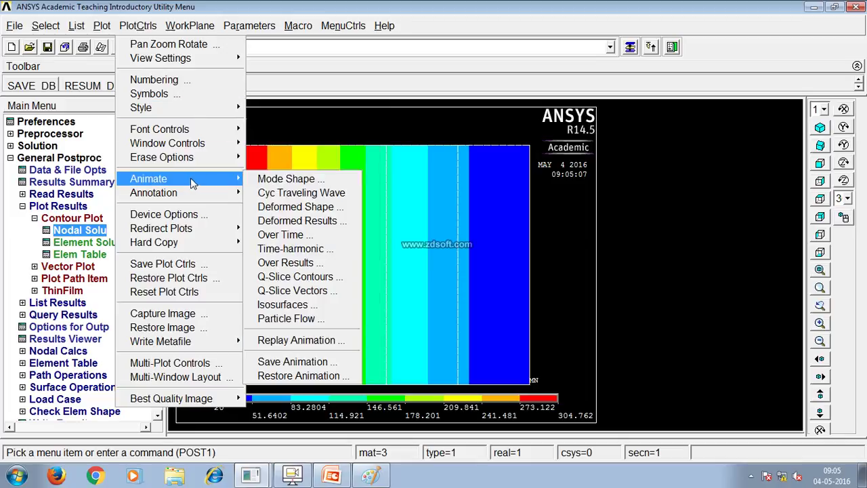
{"action": "left_click", "coordinate": [302, 224]}
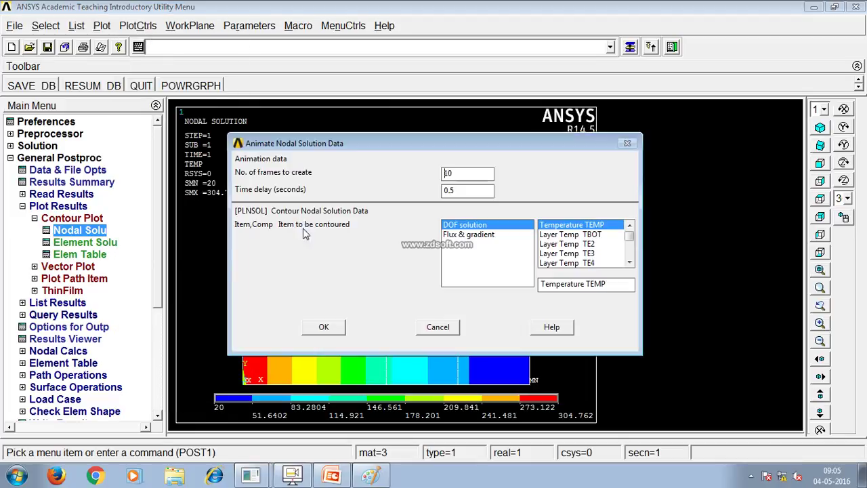
{"action": "left_click", "coordinate": [326, 327]}
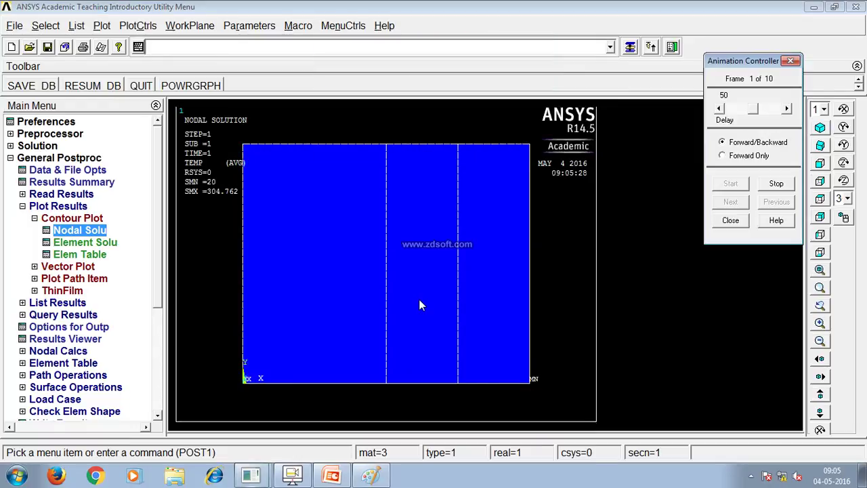